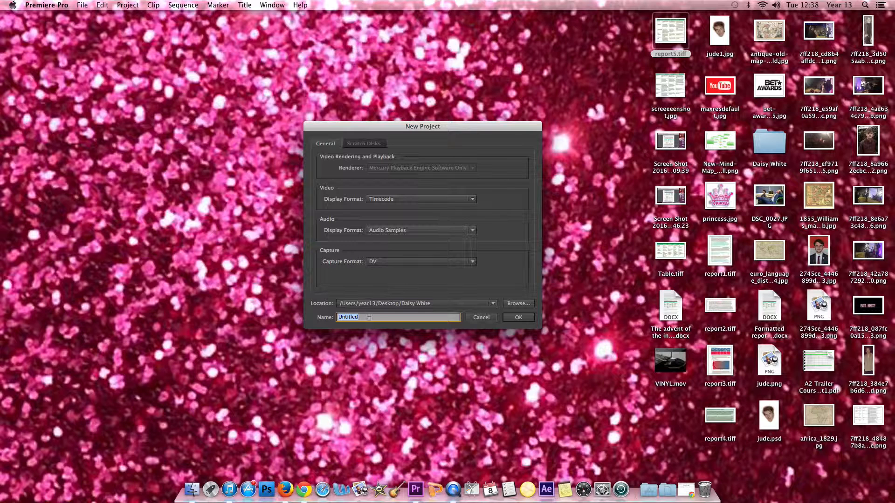
# Create a new project named Demo 1, keeping the personal folder on the desktop as its location
pyautogui.write('Demo 1')
pyautogui.click(404, 307)
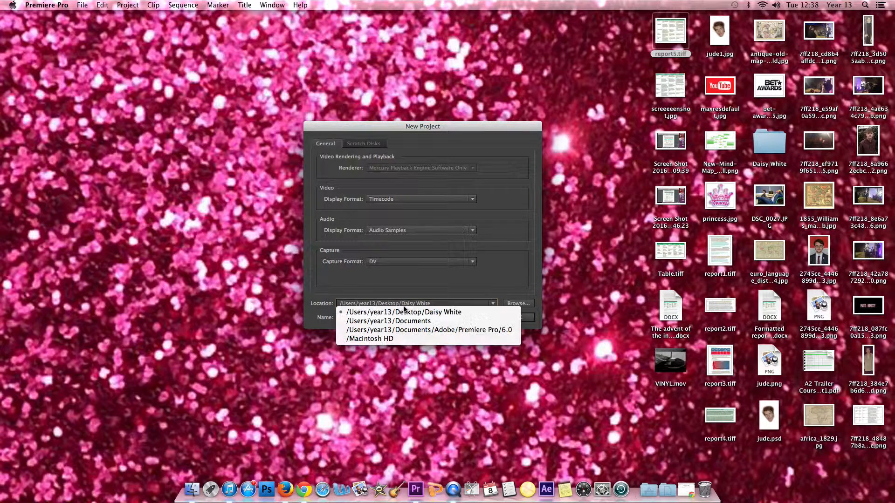
pyautogui.click(450, 313)
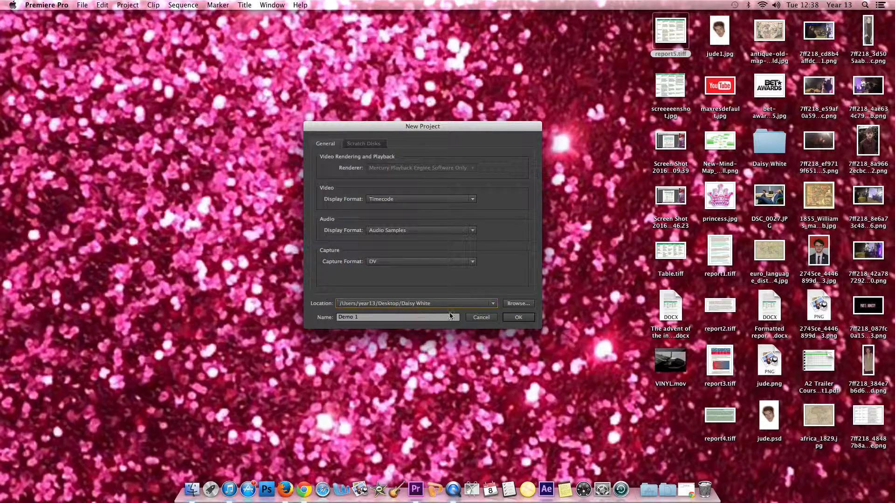
pyautogui.click(508, 317)
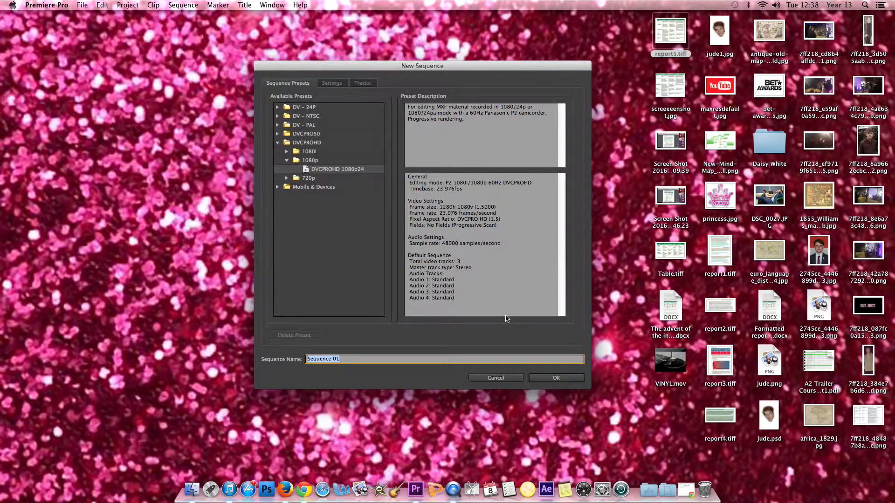
# Create the sequence Sequence 01 with the DVCPROHD 1080p24 preset and select it in the project
pyautogui.click(363, 361)
pyautogui.click(563, 379)
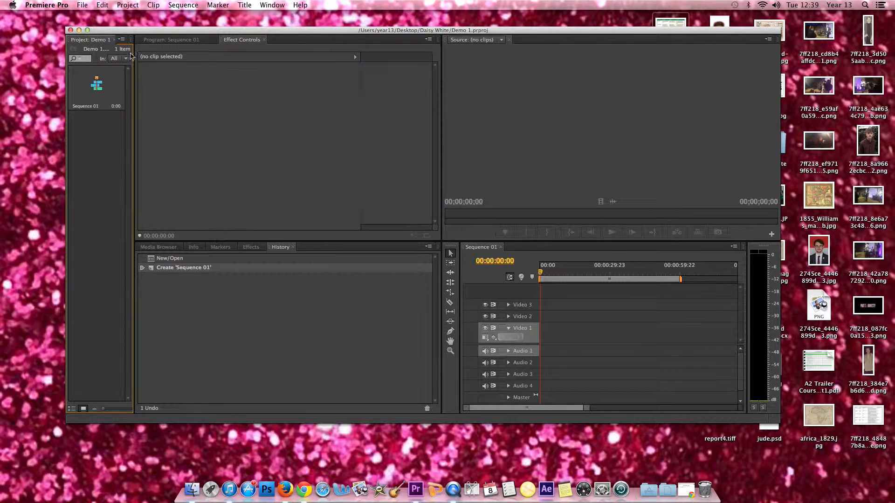
pyautogui.click(105, 109)
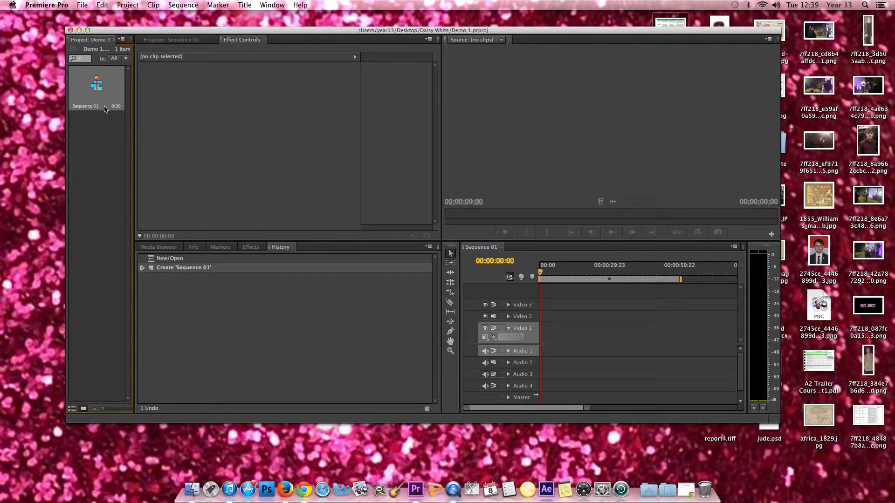
# Import the video SKYFALL – Official Teaser Trailer 16.59.17.mp4 from the Documents folder
pyautogui.click(86, 6)
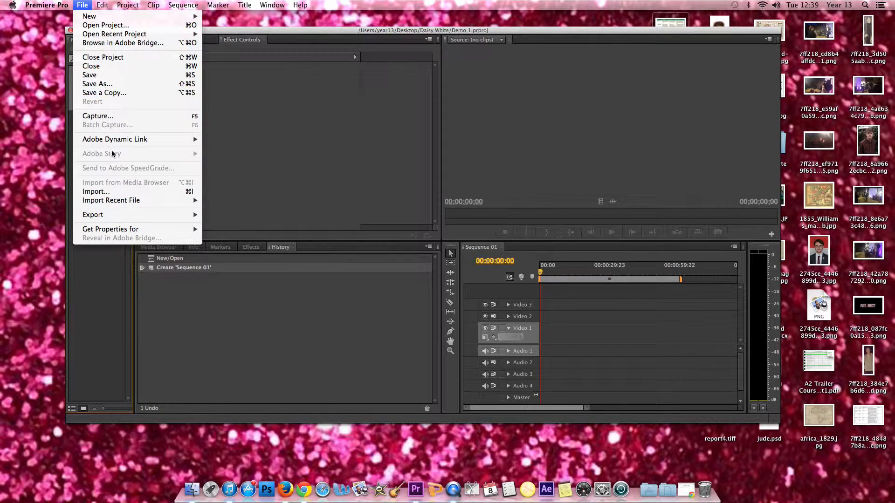
pyautogui.click(112, 196)
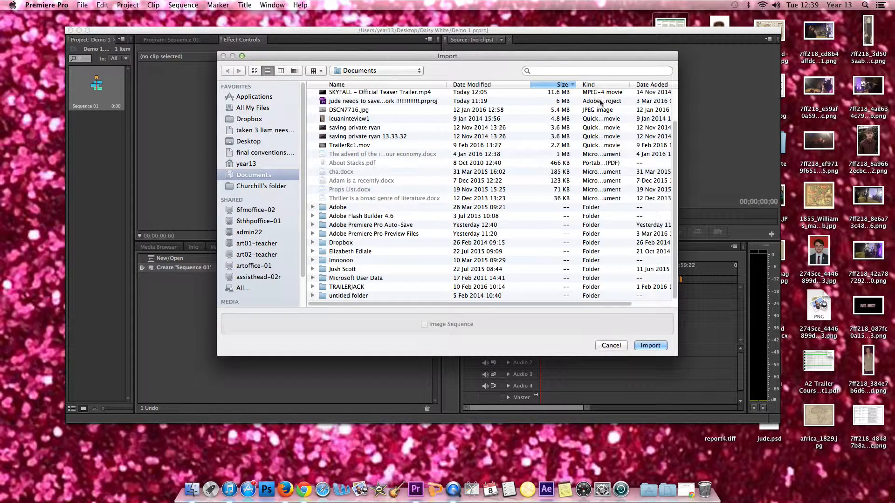
pyautogui.scroll(3, 678, 107)
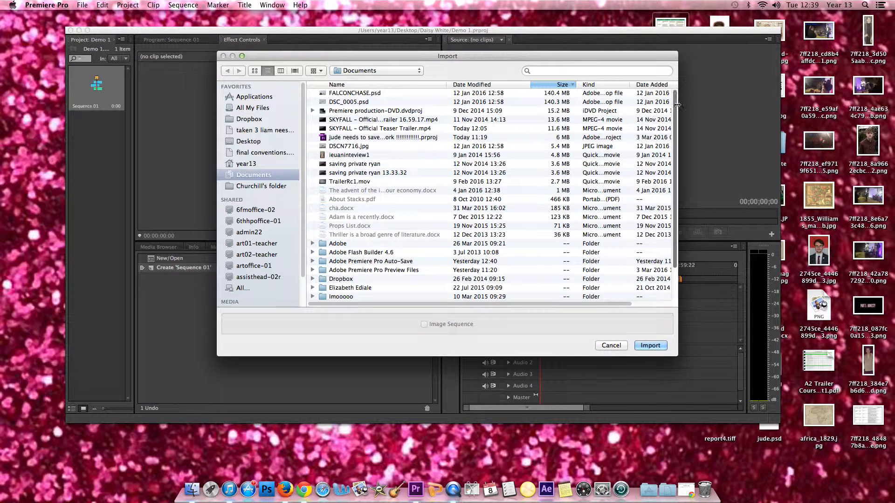
pyautogui.click(421, 121)
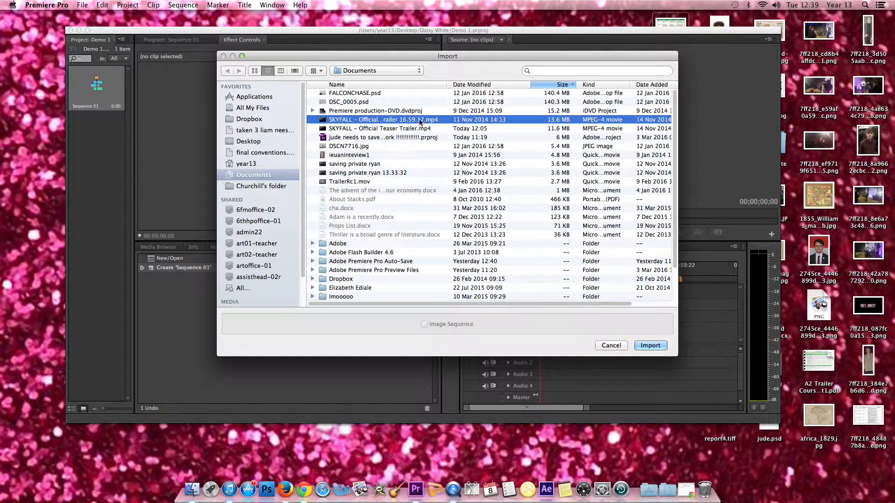
pyautogui.press('Return')
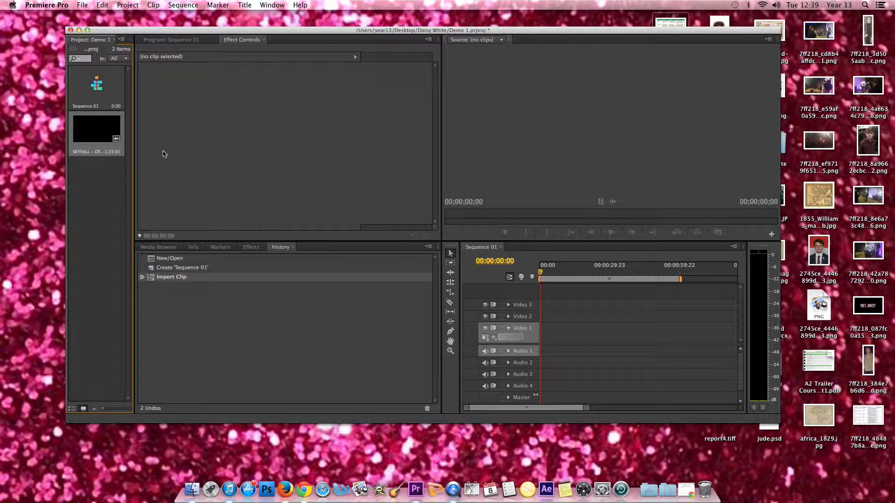
# Open the SKYFALL trailer in the source monitor and mark its In point at 00:00:22:06
pyautogui.doubleClick(103, 142)
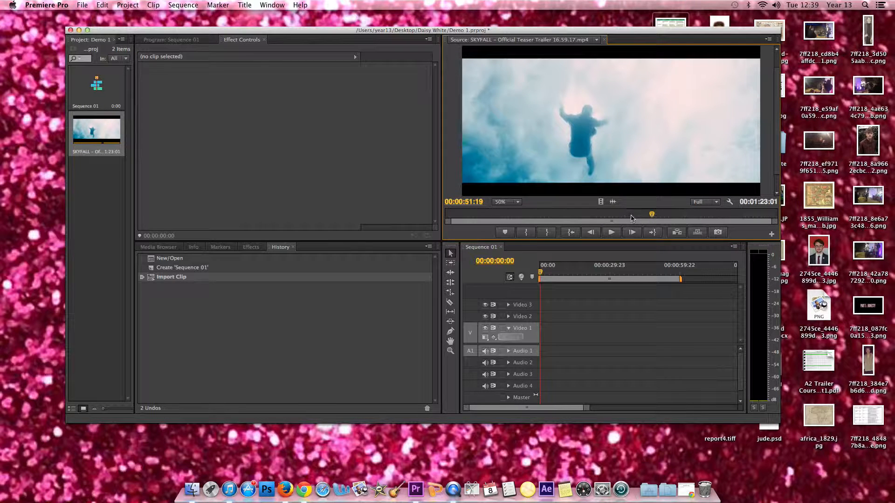
pyautogui.click(565, 216)
pyautogui.moveTo(565, 216); pyautogui.dragTo(535, 225)
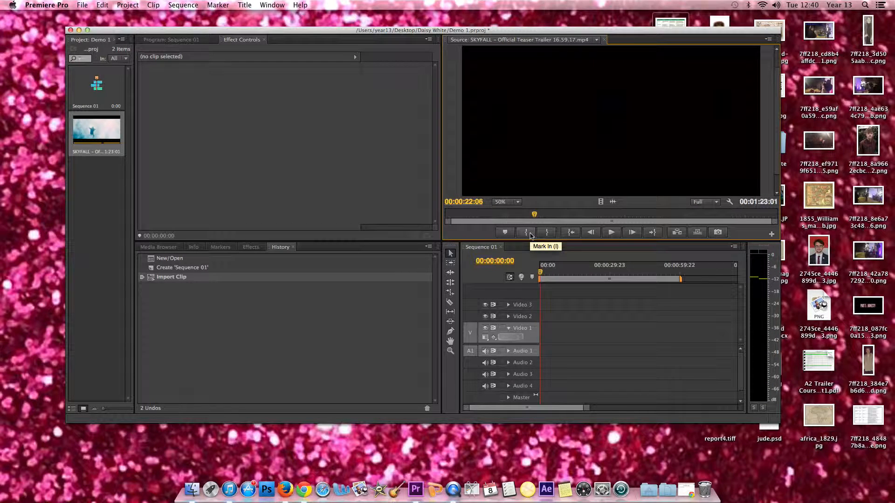
pyautogui.click(530, 235)
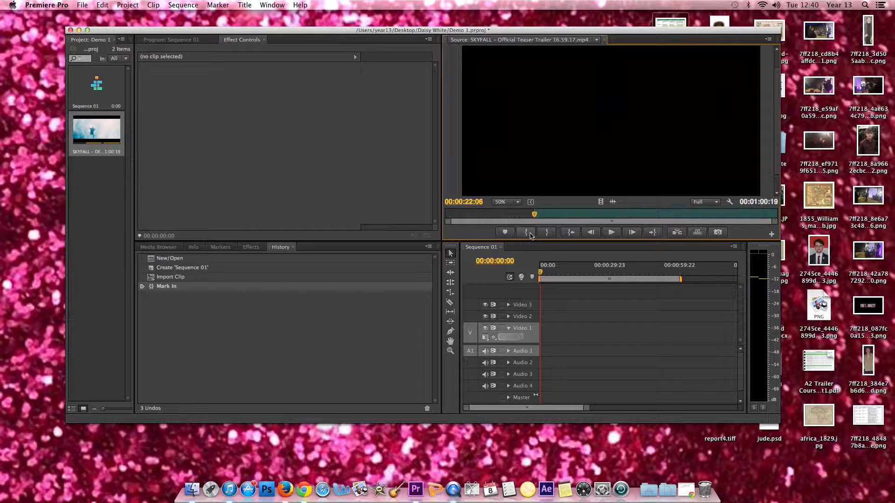
# Mark the trailer's Out point at 00:01:09:10 on the SKYFALL title and scrub back into the marked range
pyautogui.moveTo(535, 217); pyautogui.dragTo(724, 221)
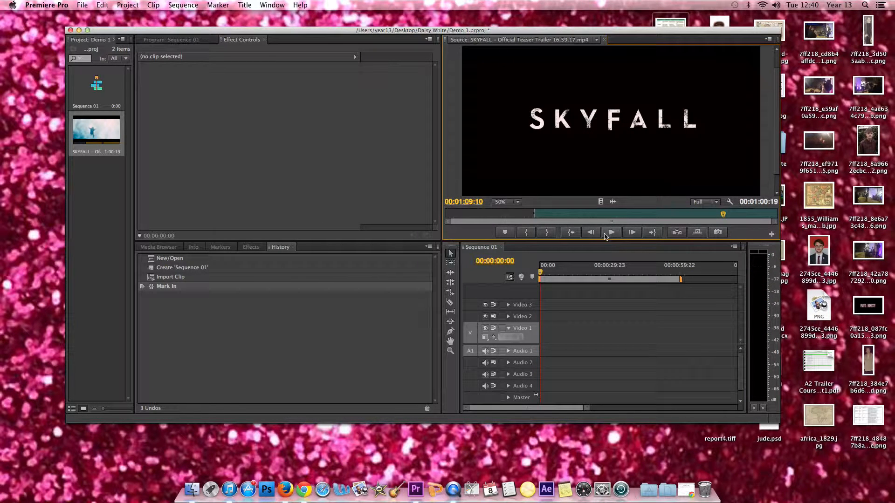
pyautogui.click(548, 232)
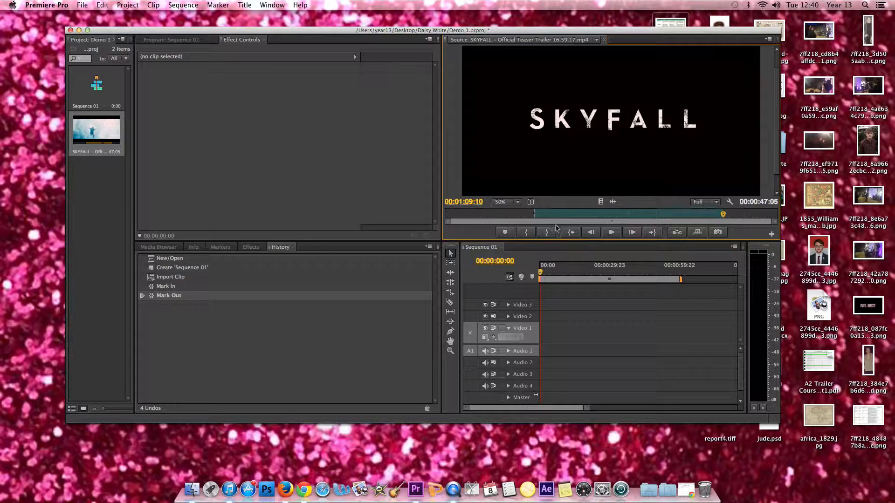
pyautogui.moveTo(616, 214); pyautogui.dragTo(598, 214)
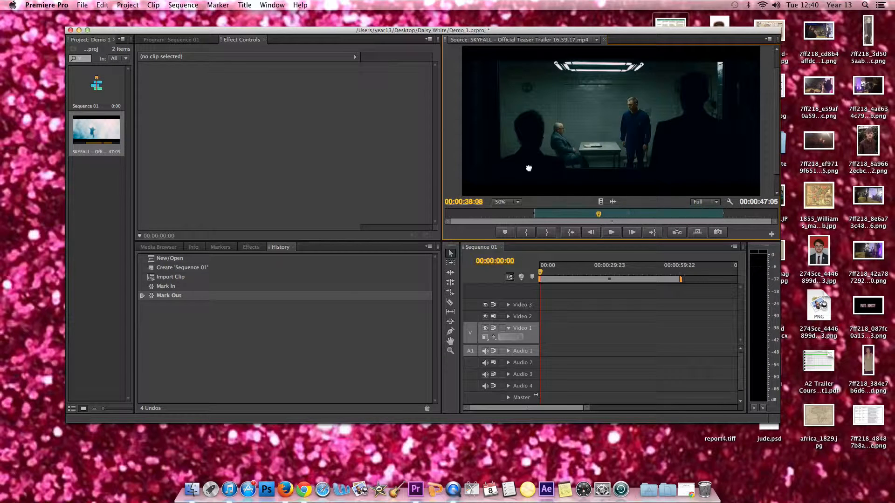
# Place the trimmed trailer at the start of Video 1 and Audio 1, keeping the existing sequence settings, with the sequence preview shown
pyautogui.click(171, 40)
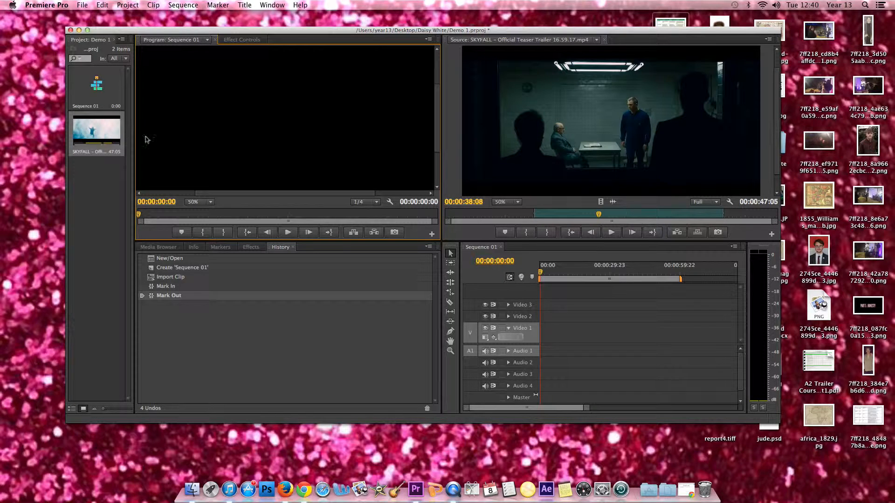
pyautogui.moveTo(91, 134); pyautogui.dragTo(550, 358)
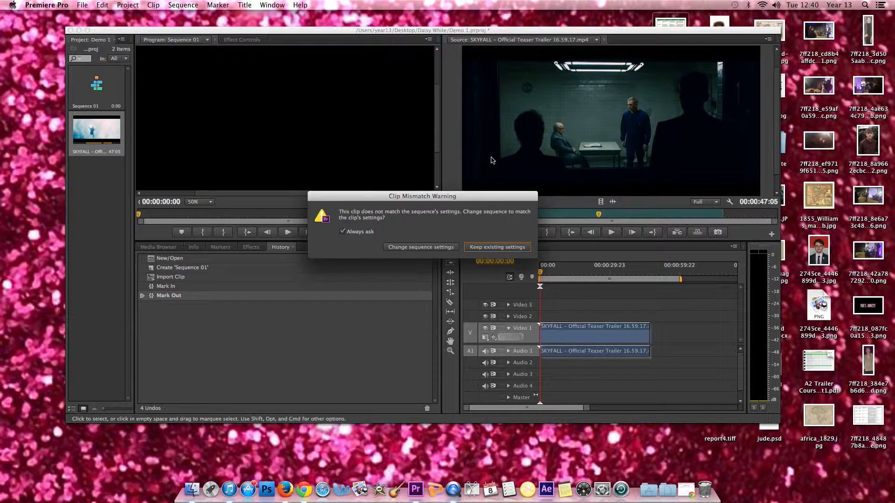
pyautogui.click(485, 247)
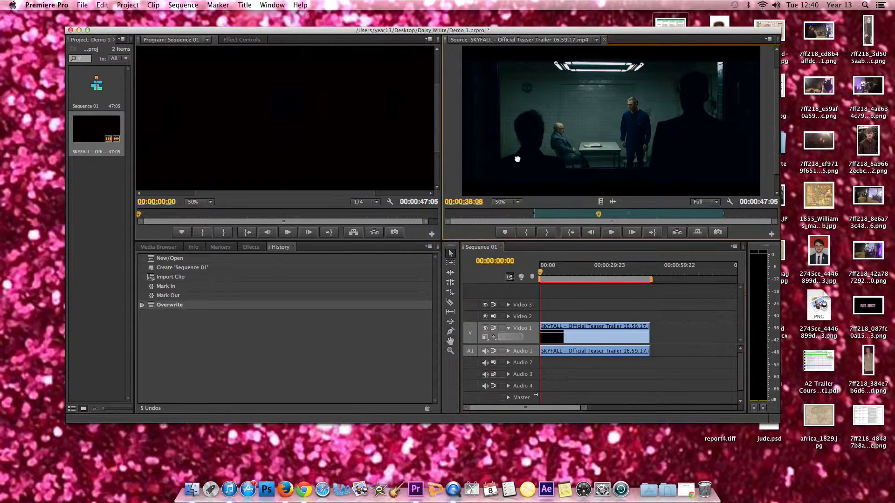
pyautogui.moveTo(432, 186); pyautogui.dragTo(334, 169)
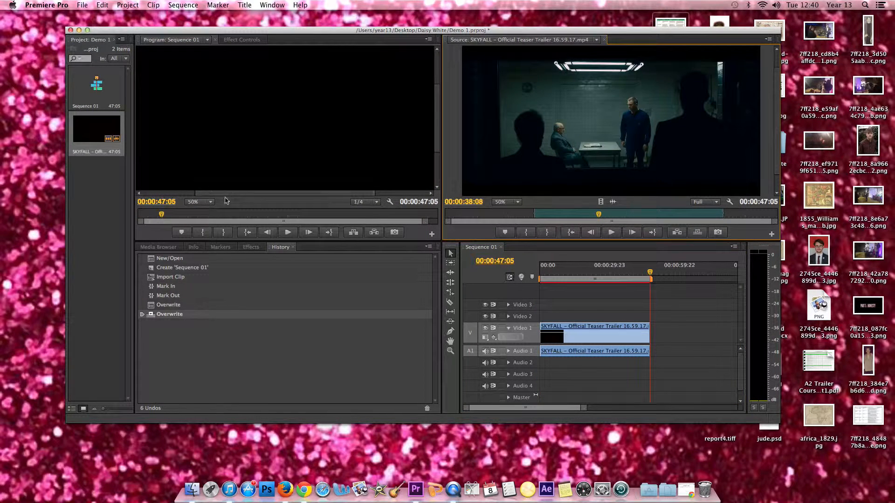
# Play the opening of the sequence in the program monitor and scrub the source clip back to 00:00:22:23
pyautogui.click(289, 235)
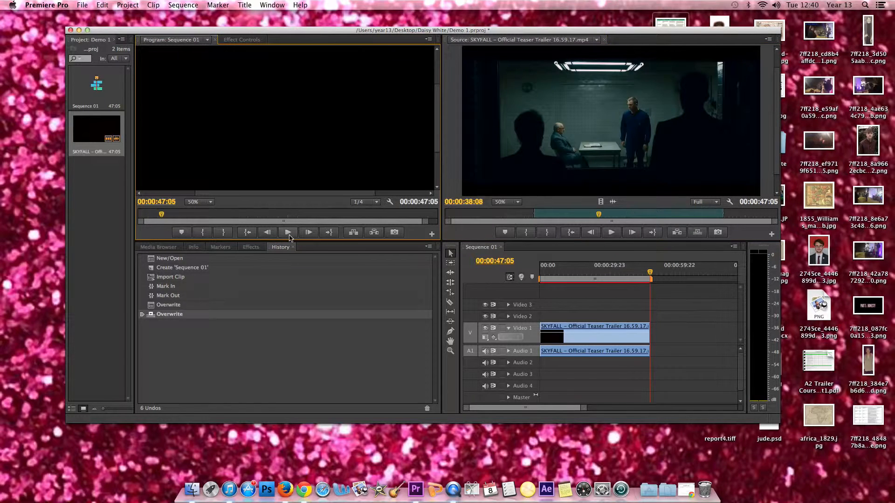
pyautogui.click(288, 232)
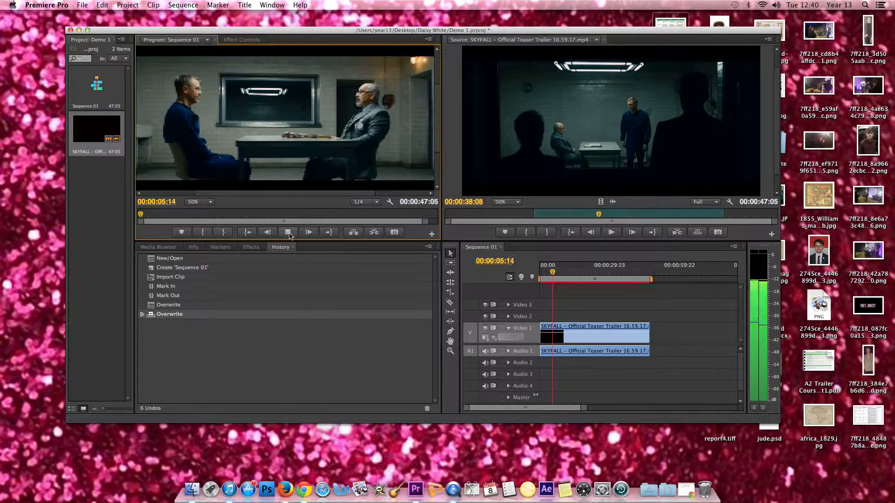
pyautogui.moveTo(597, 217); pyautogui.dragTo(536, 221)
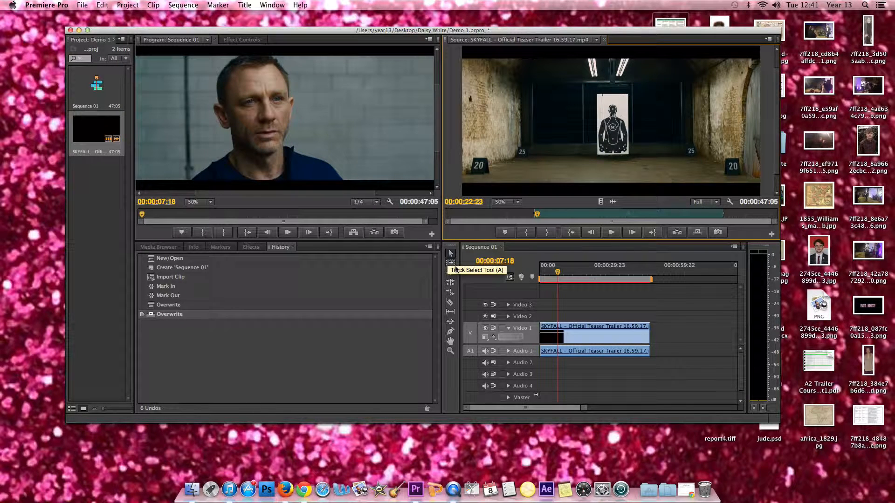
# Split the trailer clip on Video 1 about two fifths of the way along with the Razor tool
pyautogui.click(583, 335)
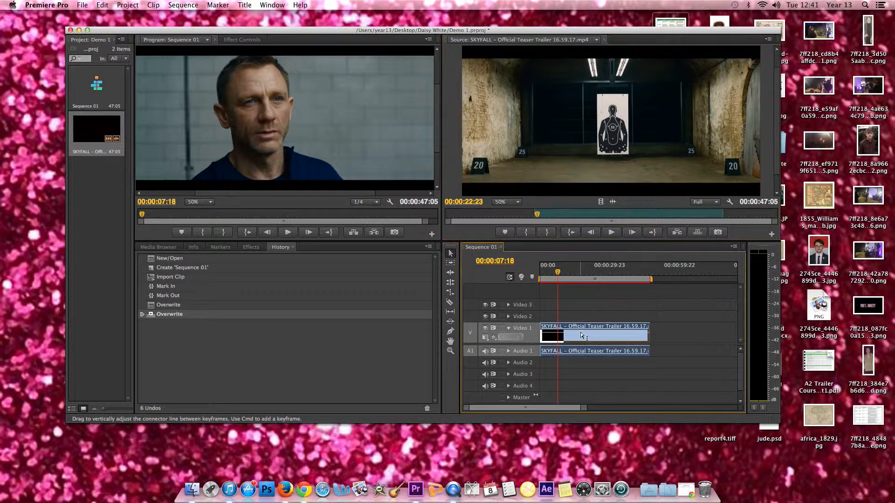
pyautogui.click(451, 304)
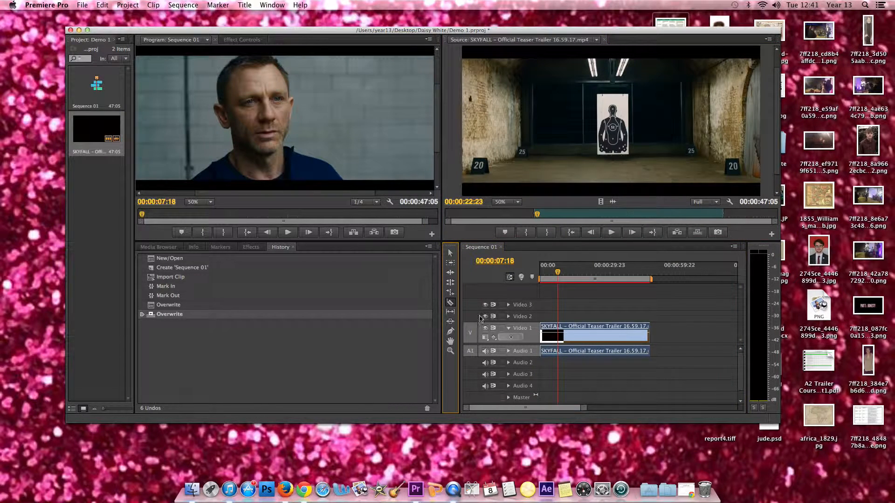
pyautogui.click(586, 331)
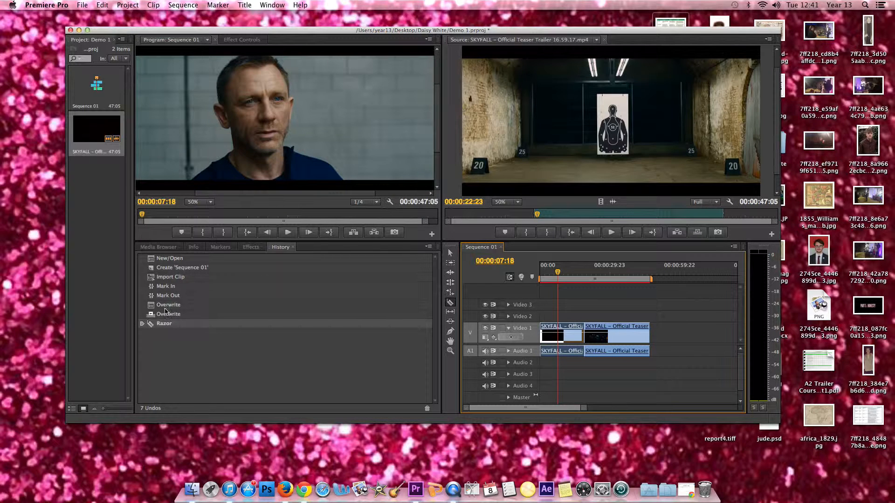
# Apply the Brightness & Contrast effect from the Color Correction video effects to the second part of the split clip
pyautogui.click(250, 247)
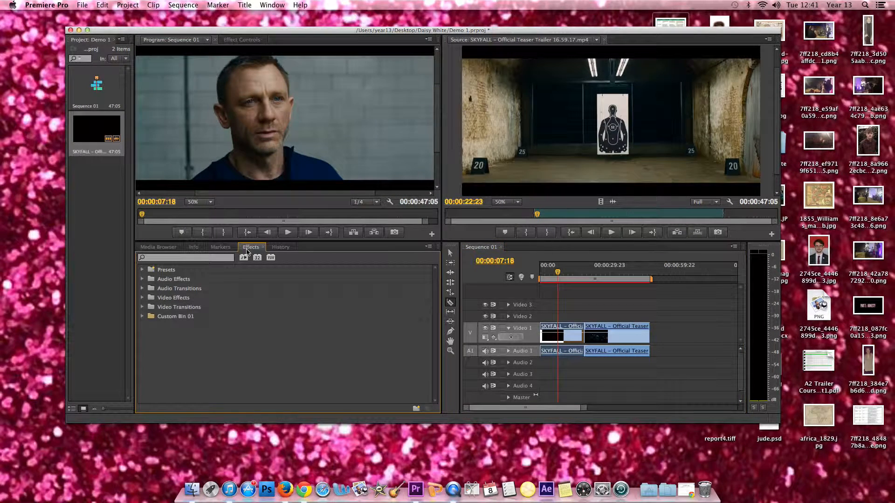
pyautogui.click(177, 301)
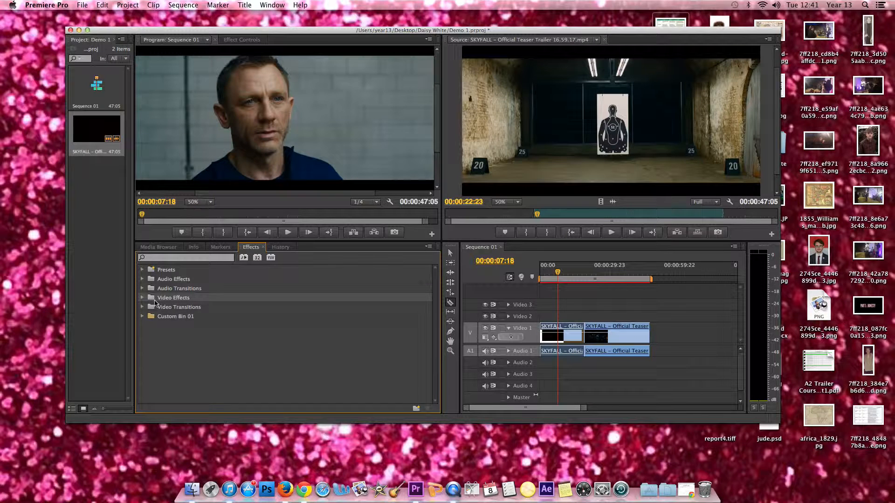
pyautogui.click(142, 298)
pyautogui.click(180, 344)
pyautogui.click(173, 336)
pyautogui.click(147, 335)
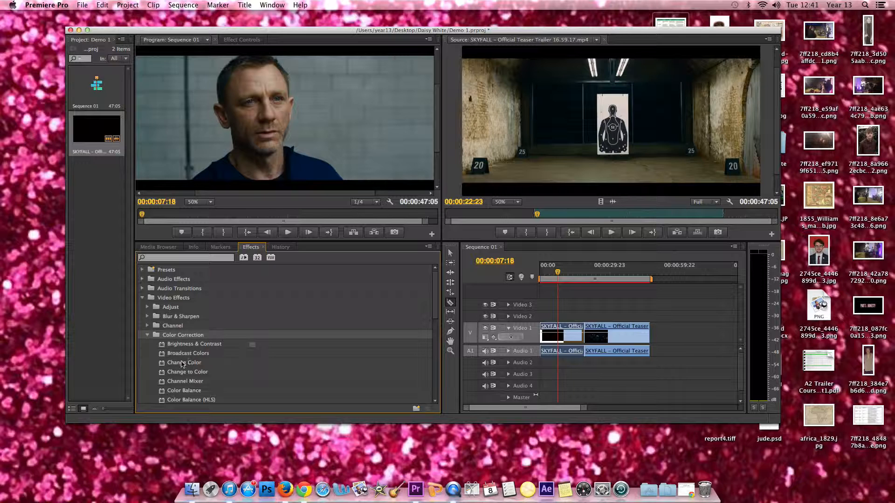
pyautogui.click(182, 344)
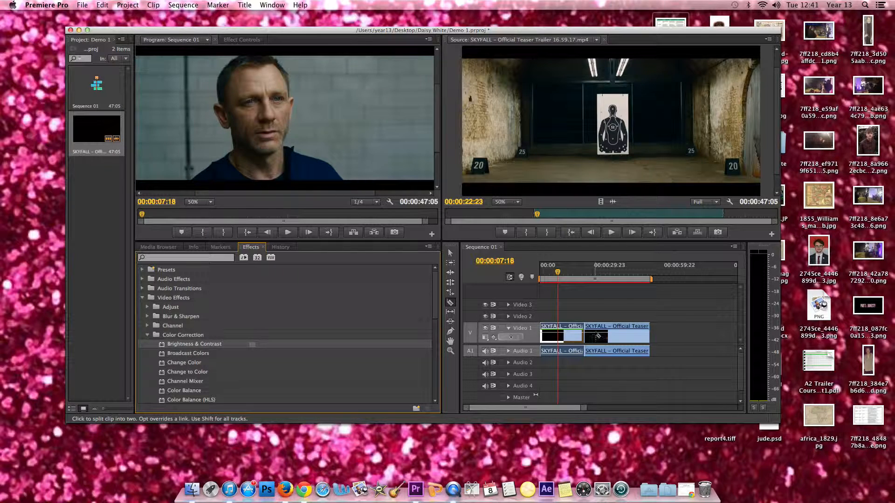
pyautogui.click(450, 253)
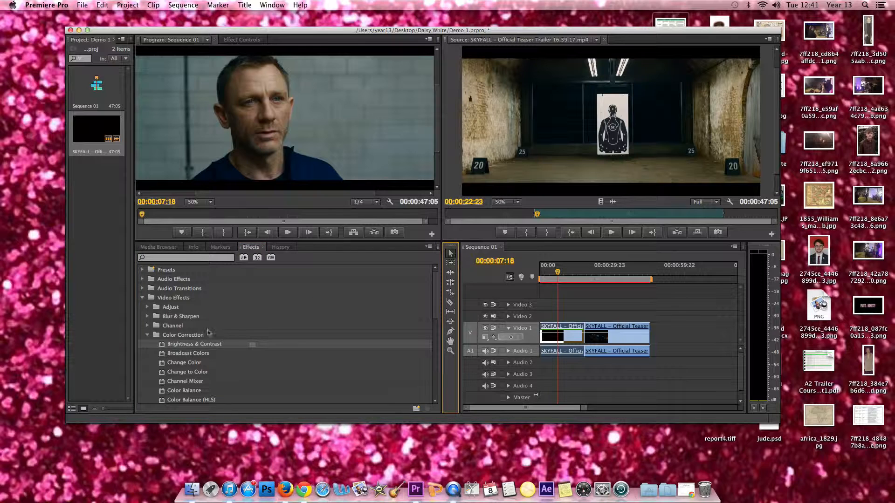
pyautogui.moveTo(187, 346); pyautogui.dragTo(604, 339)
# Adjust the Brightness of the second clip's Brightness & Contrast effect and set its Contrast to 4
pyautogui.click(241, 39)
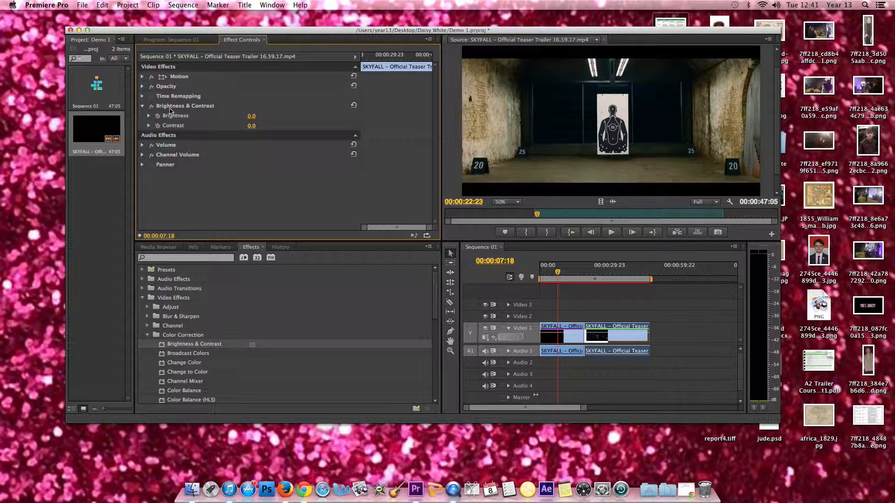
pyautogui.click(252, 116)
pyautogui.press('Return')
pyautogui.click(252, 126)
pyautogui.write('4')
pyautogui.press('Return')
# Play the sequence through the second clip to check the Brightness & Contrast effect
pyautogui.click(203, 42)
pyautogui.click(287, 232)
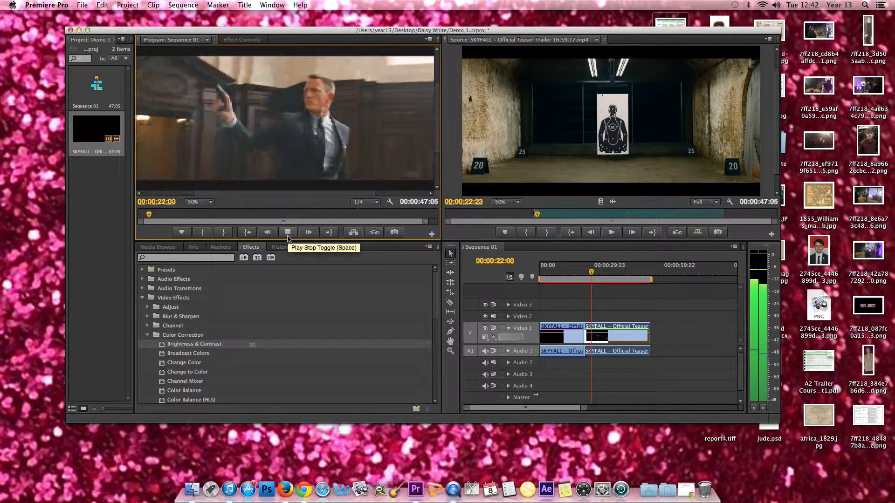
pyautogui.click(287, 236)
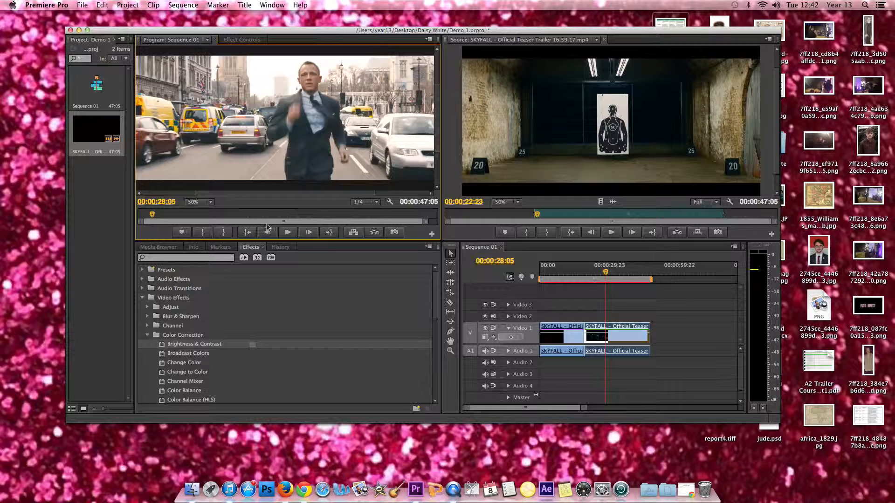
# Export the sequence as a QuickTime movie named Sequence 01.mov with the NTSC DV widescreen preset
pyautogui.click(83, 5)
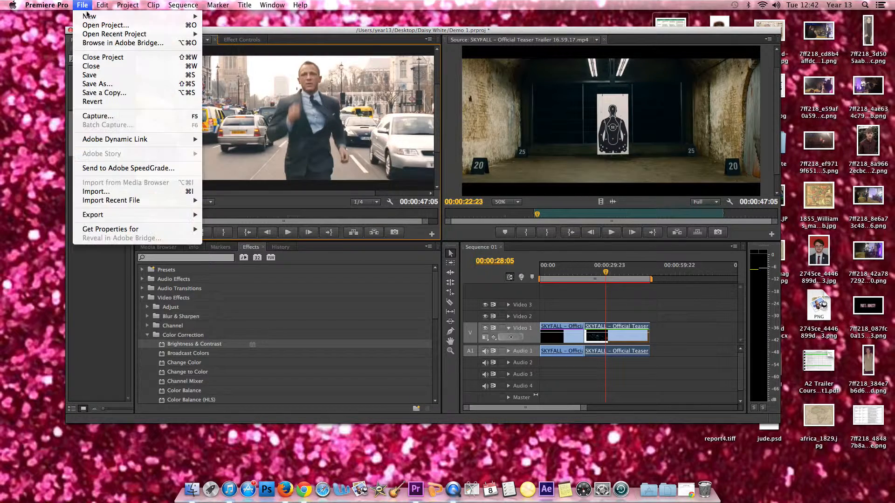
pyautogui.moveTo(104, 217)
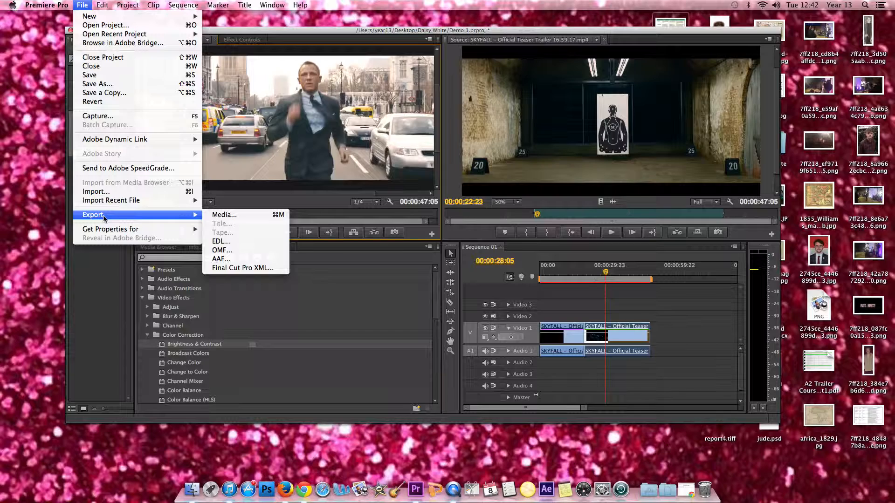
pyautogui.click(219, 215)
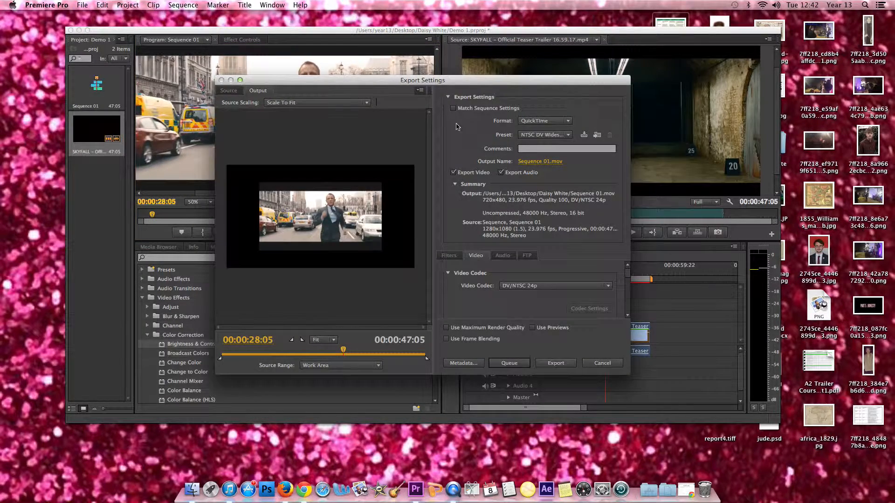
pyautogui.click(530, 124)
pyautogui.click(544, 235)
pyautogui.click(551, 367)
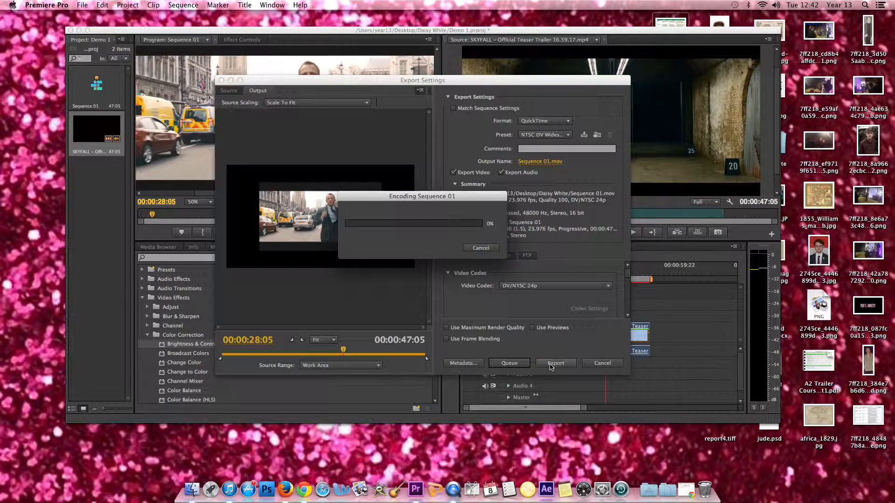